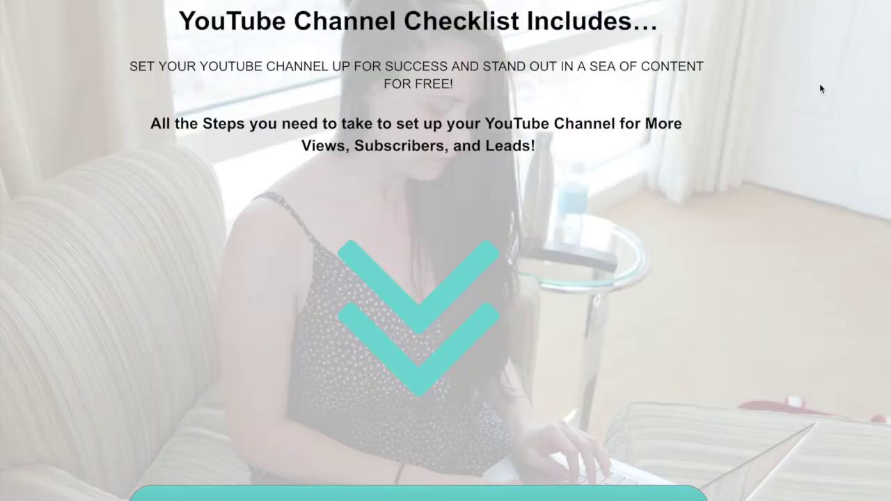
scroll(819, 86, down, 5)
scroll(819, 89, down, 5)
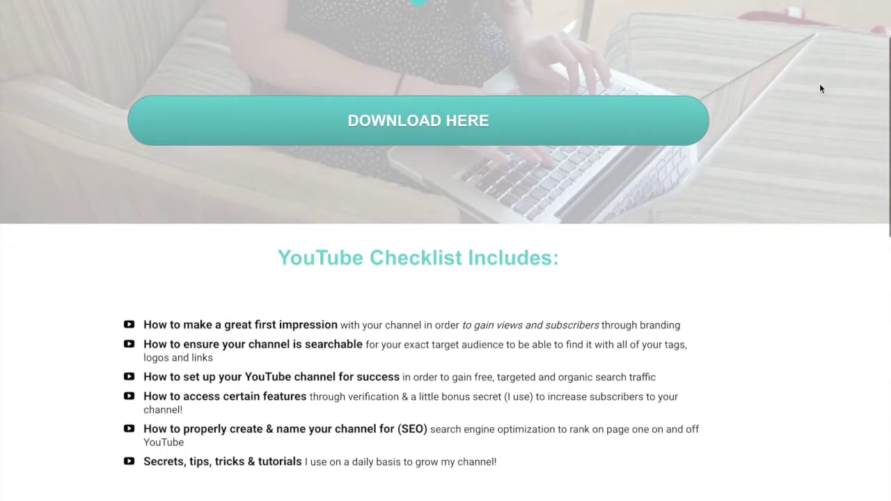
scroll(819, 88, down, 5)
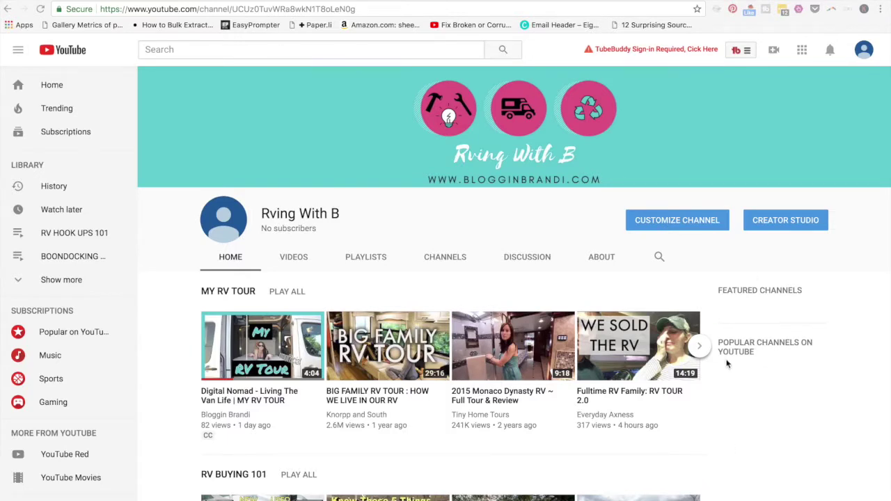
- Open the custom links editor for the Rving With B channel and keep 5 as the number of links overlaid on the channel art
click(681, 220)
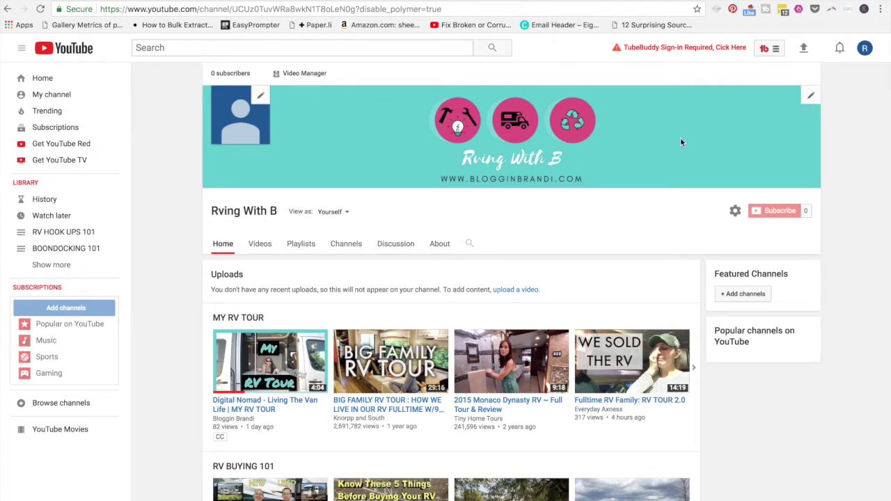
click(813, 96)
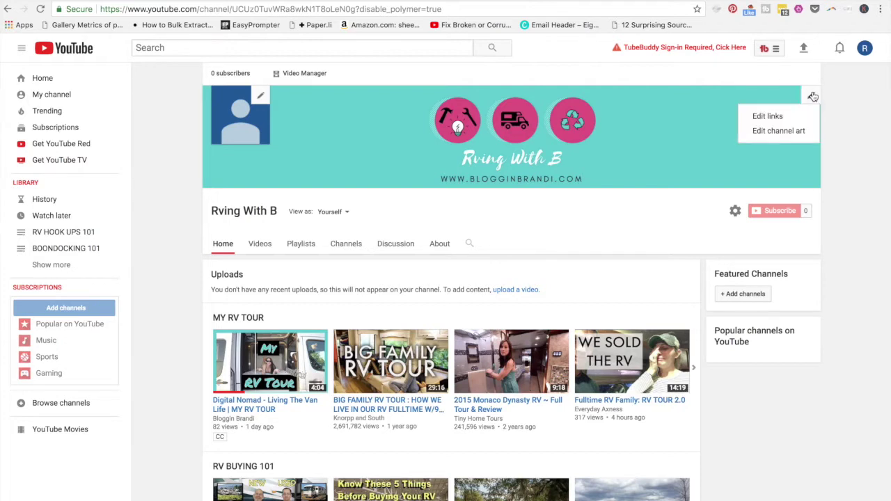
click(768, 117)
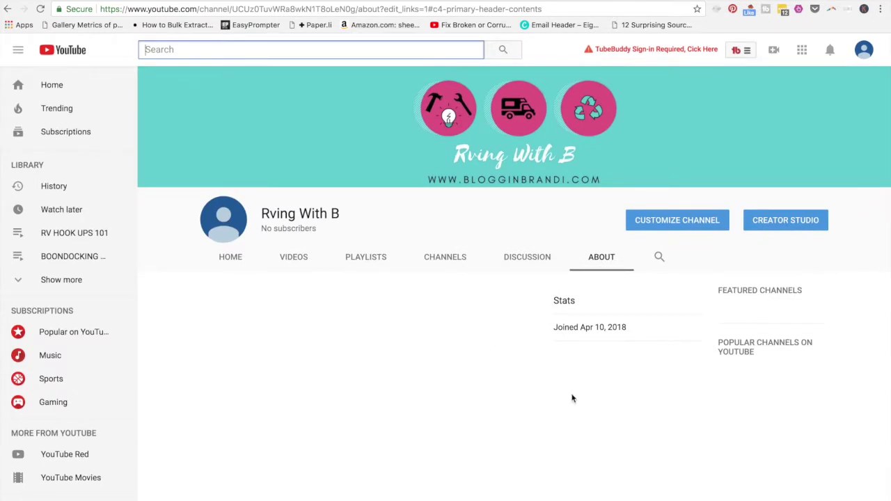
click(655, 224)
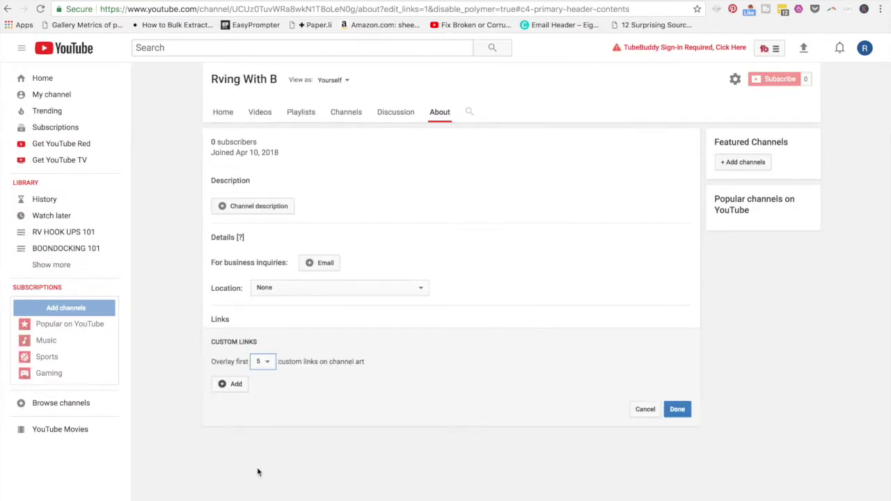
click(263, 361)
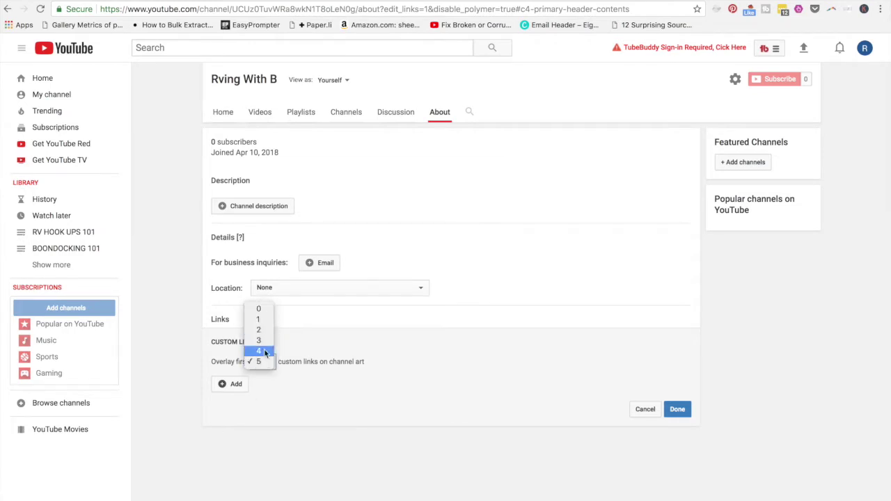
click(404, 370)
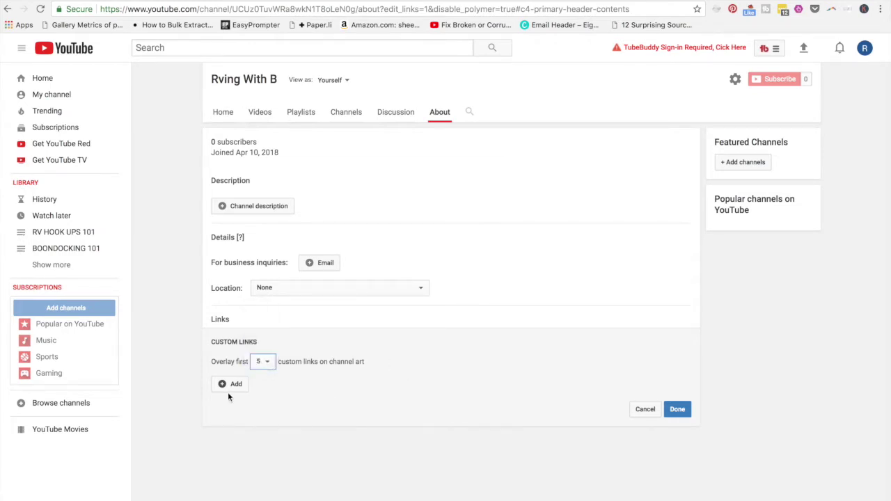
click(230, 384)
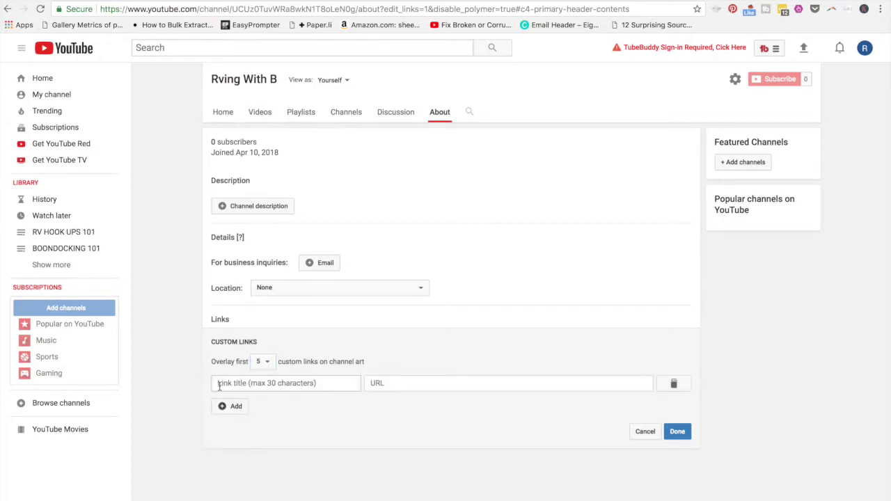
click(239, 387)
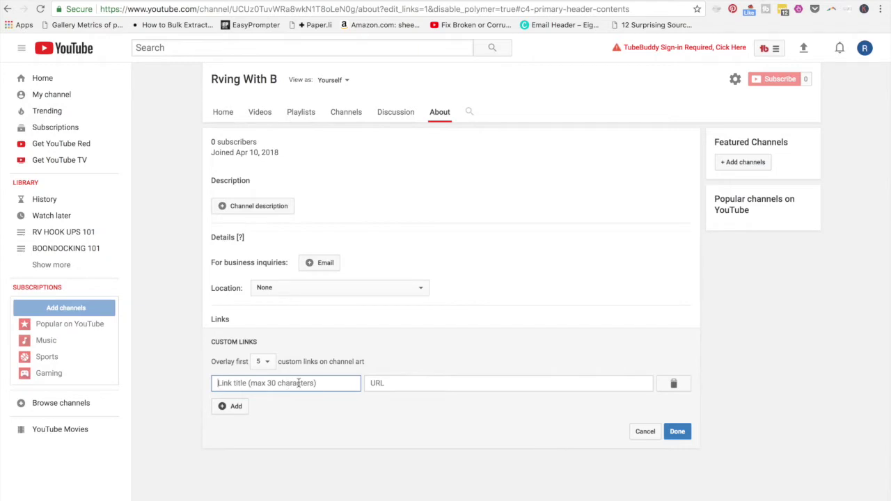
text(Visit My Website)
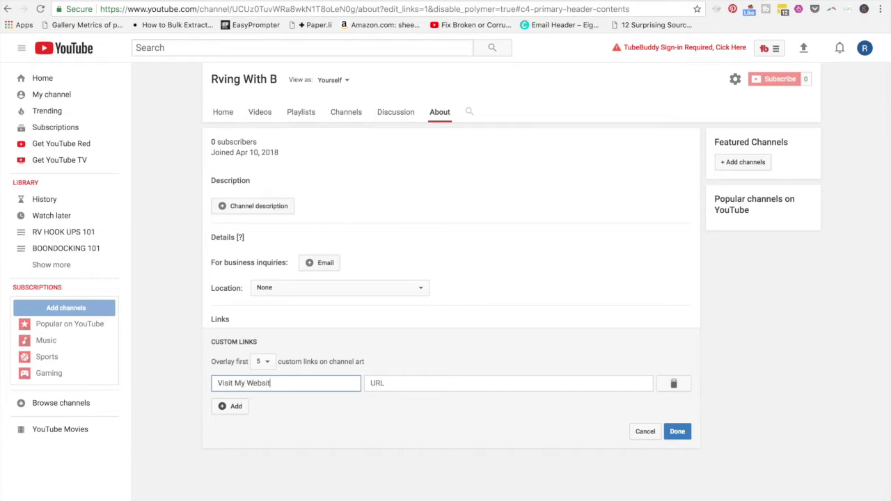
click(397, 386)
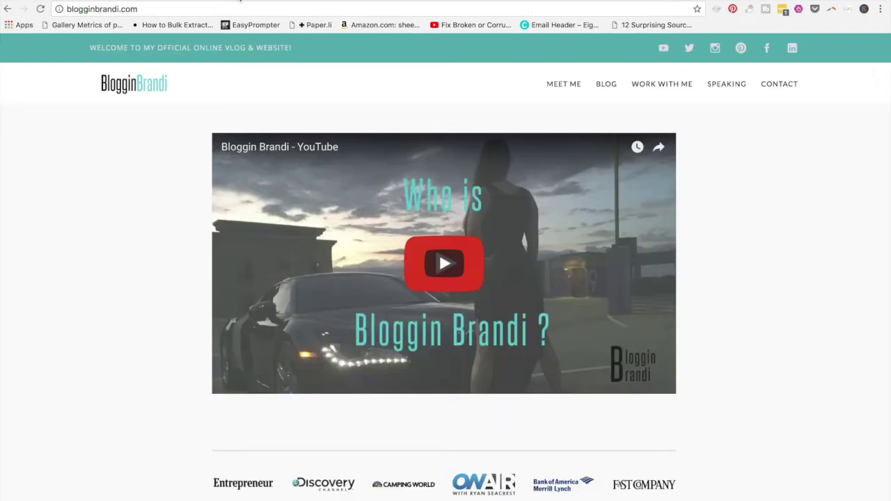
click(109, 10)
key(ctrl+c)
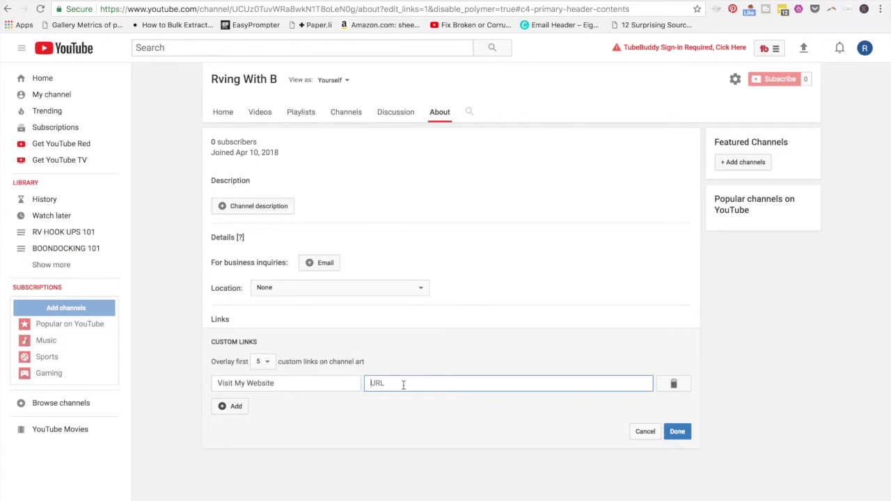
click(403, 384)
key(ctrl+v)
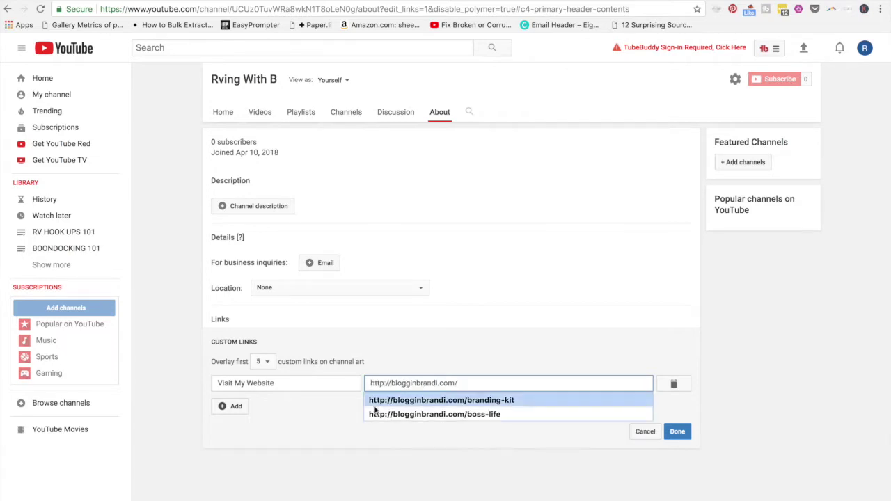
click(338, 424)
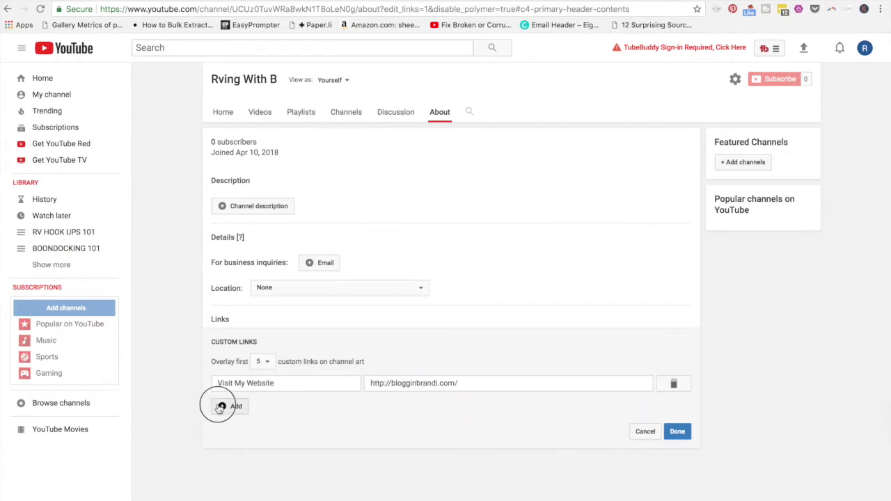
click(220, 407)
click(287, 406)
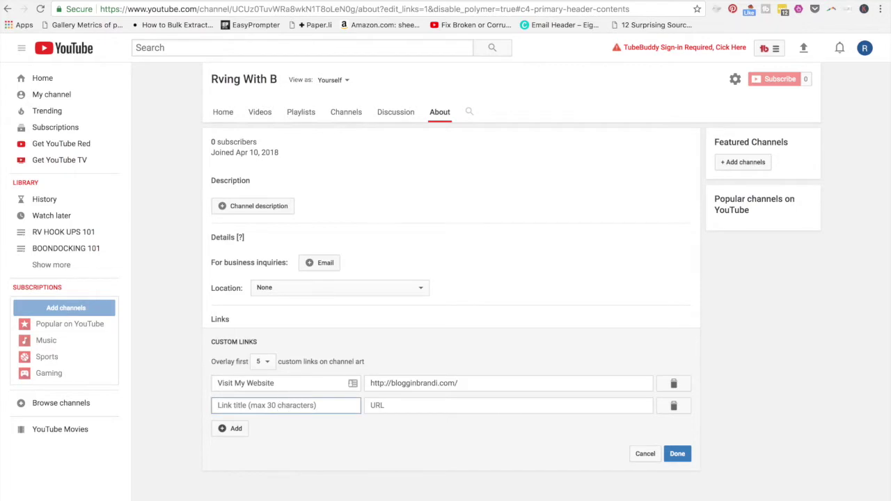
key(ctrl+Tab)
click(247, 9)
key(ctrl+c)
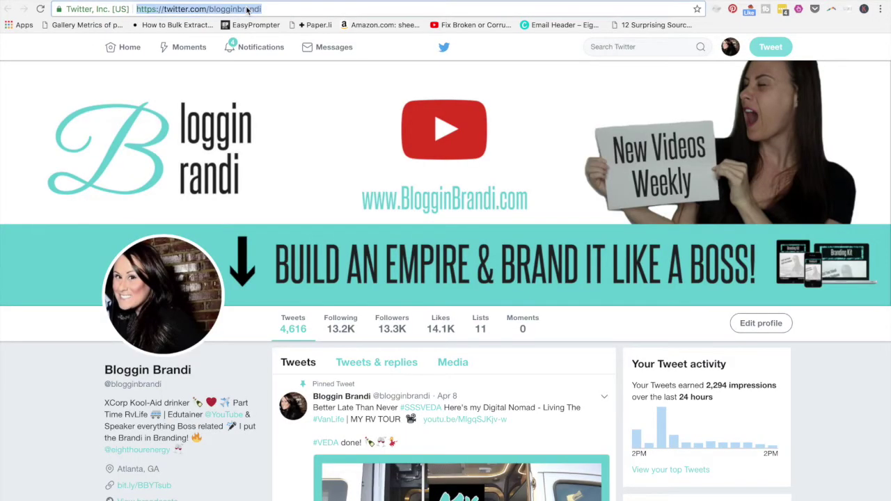
key(ctrl+shift+Tab)
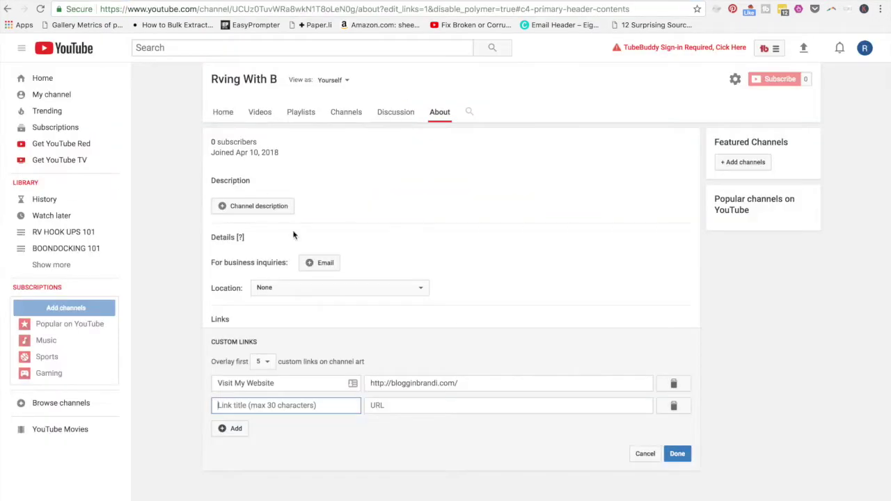
text(Twit)
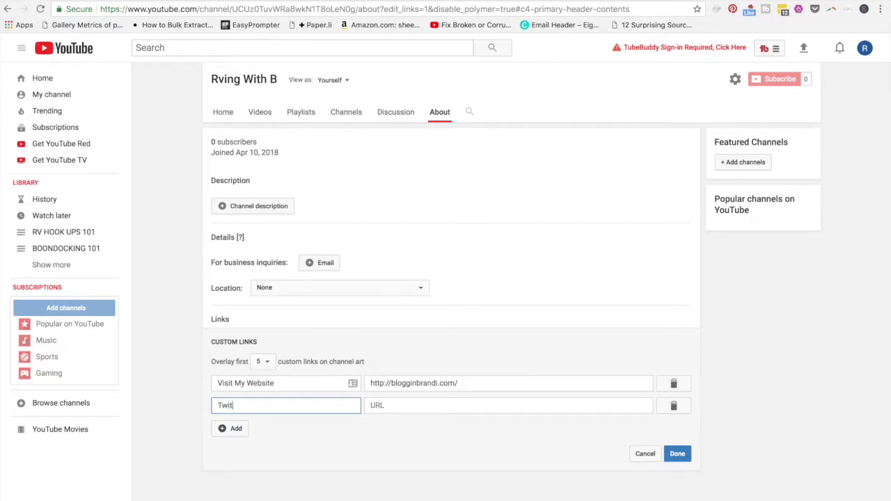
click(376, 406)
key(ctrl+v)
click(401, 448)
click(498, 404)
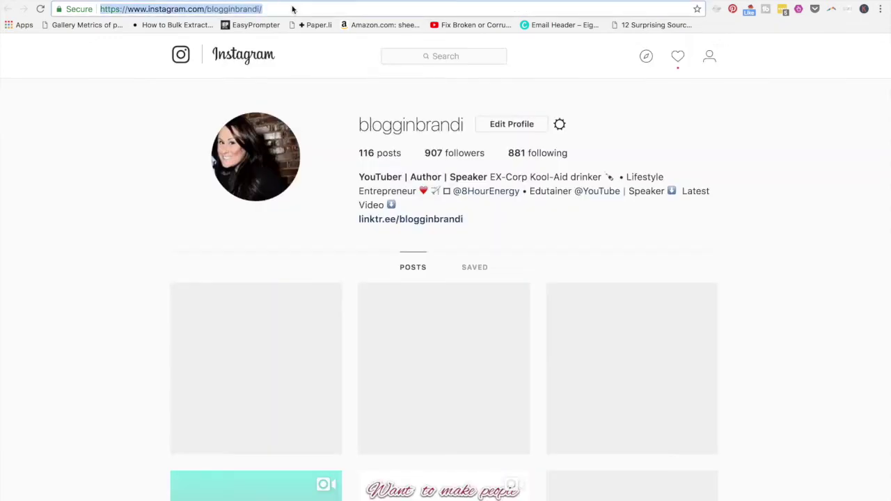
click(292, 9)
key(ctrl+c)
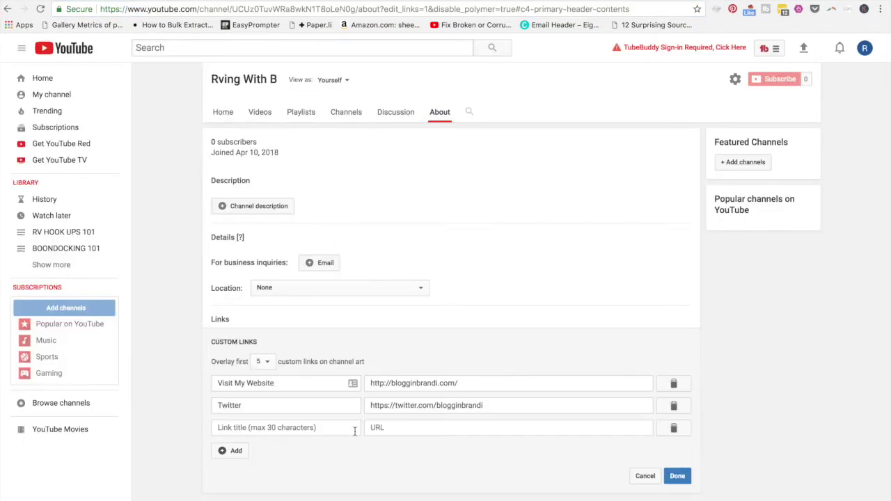
click(235, 426)
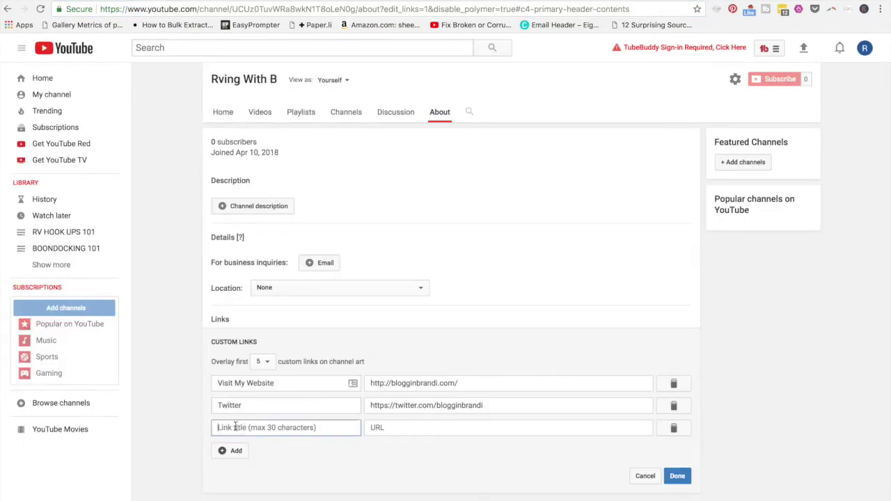
text(Instagram)
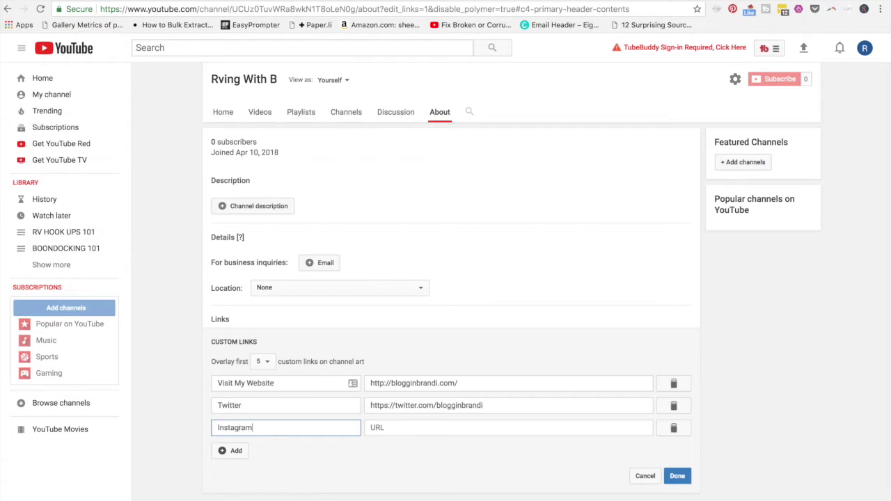
key(Tab)
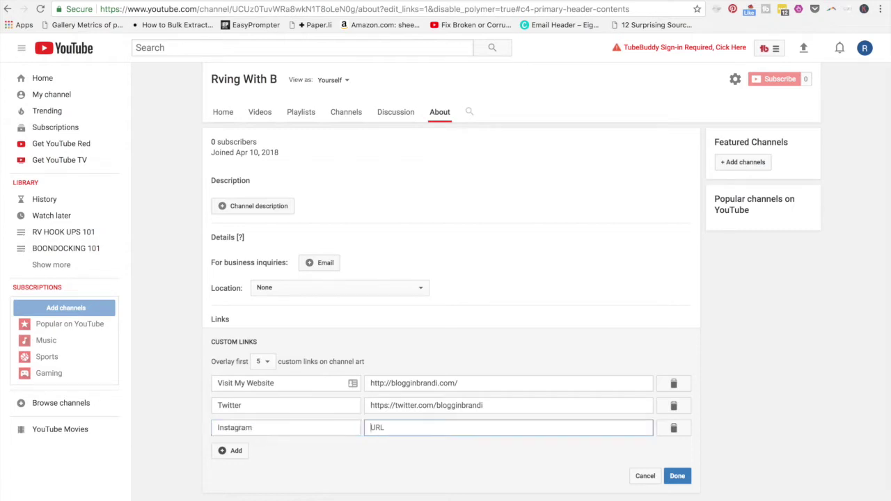
key(ctrl+v)
click(676, 477)
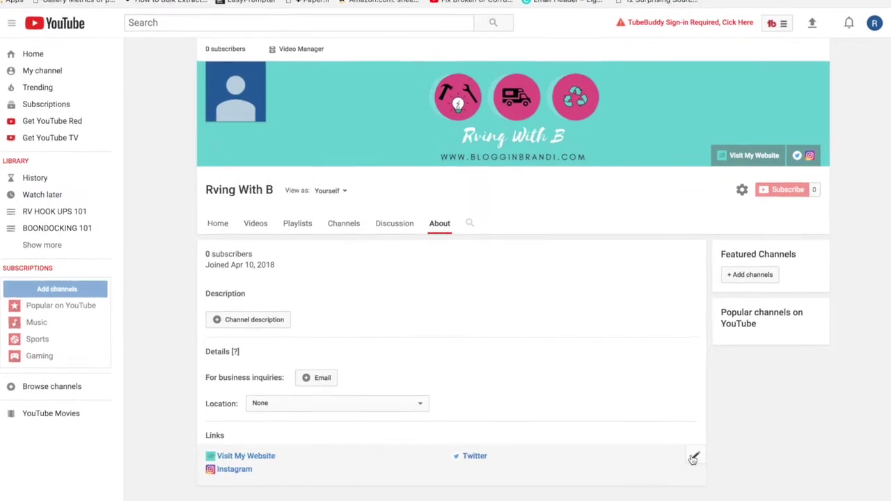
click(692, 472)
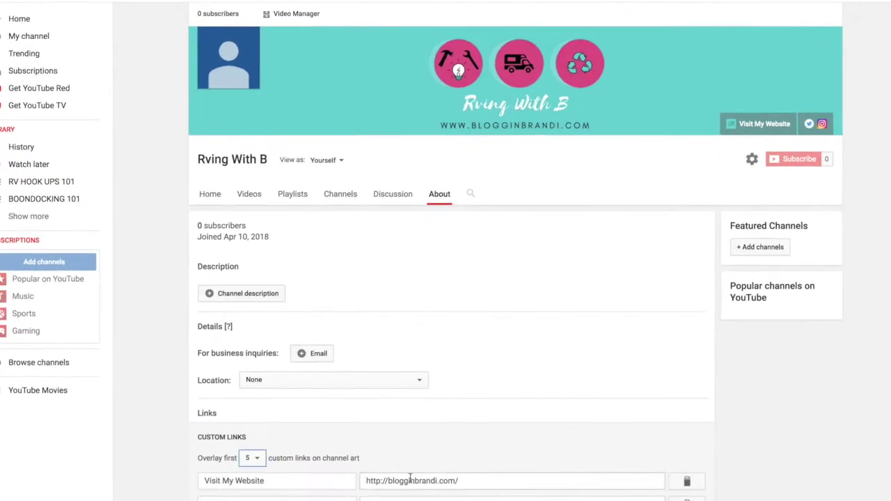
click(391, 493)
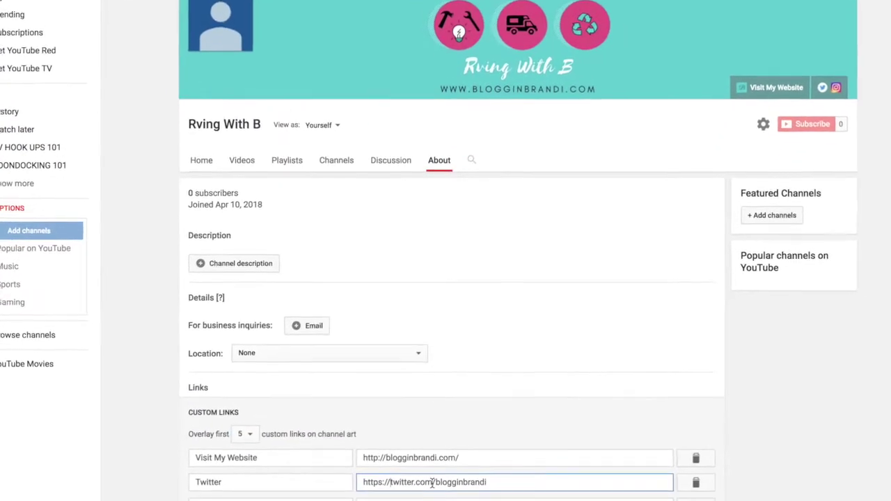
text(www.)
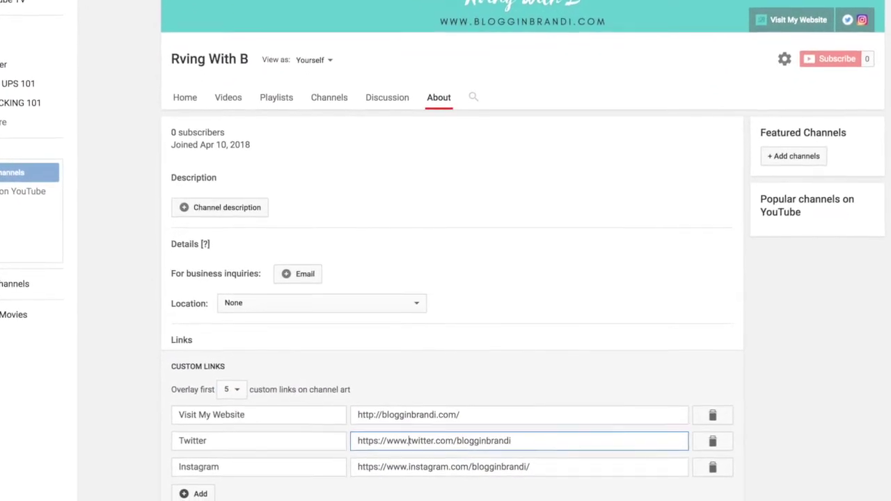
double_click(398, 434)
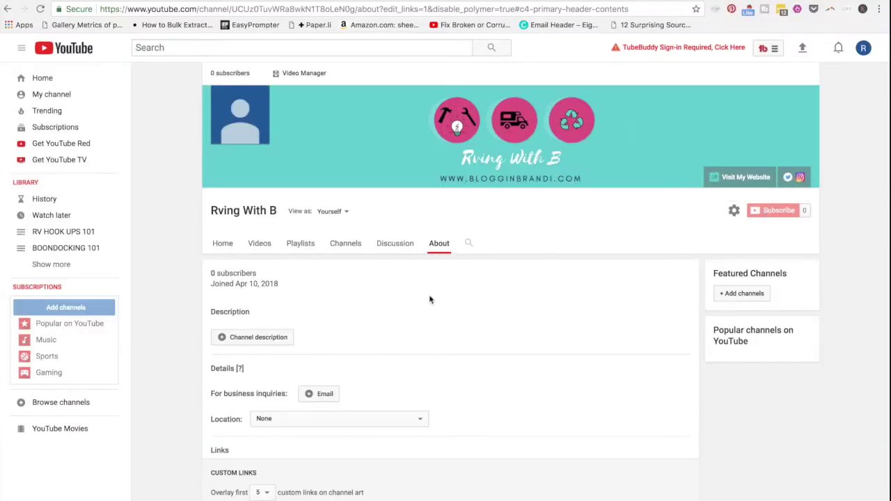
scroll(429, 299, down, 5)
click(676, 434)
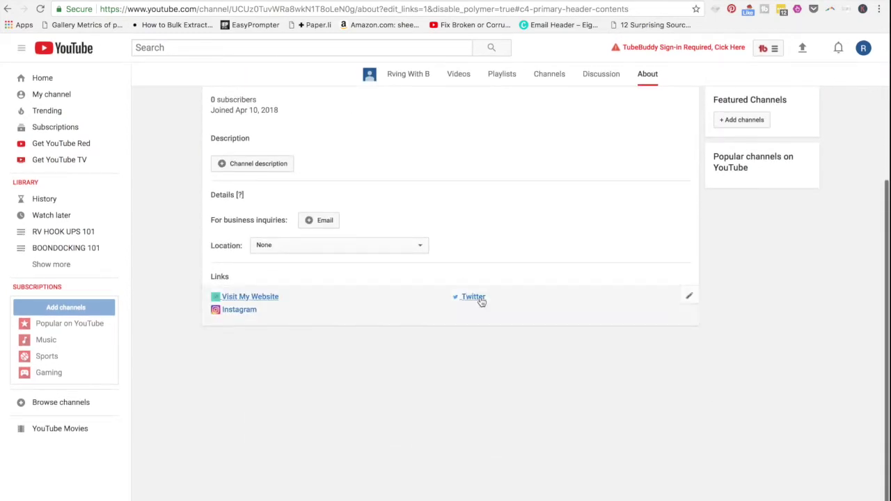
- Test the Twitter, Instagram and Visit My Website links from the channel's About page, returning to the channel after each
click(472, 301)
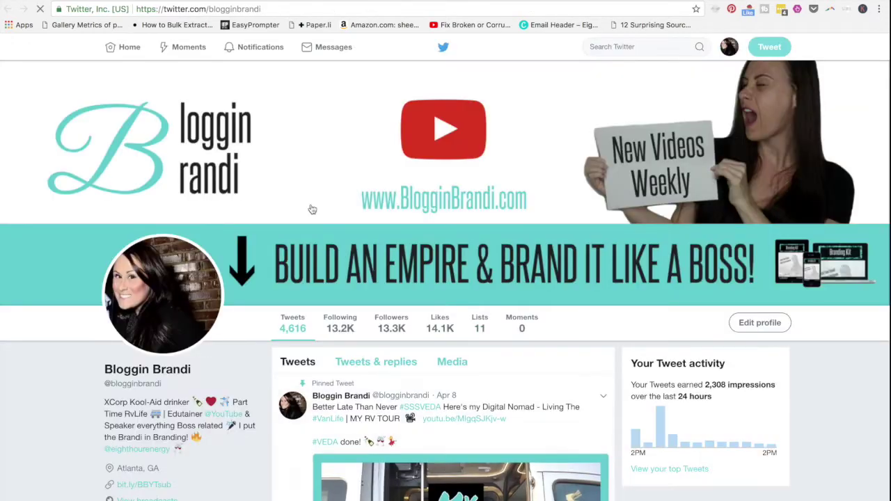
click(236, 1)
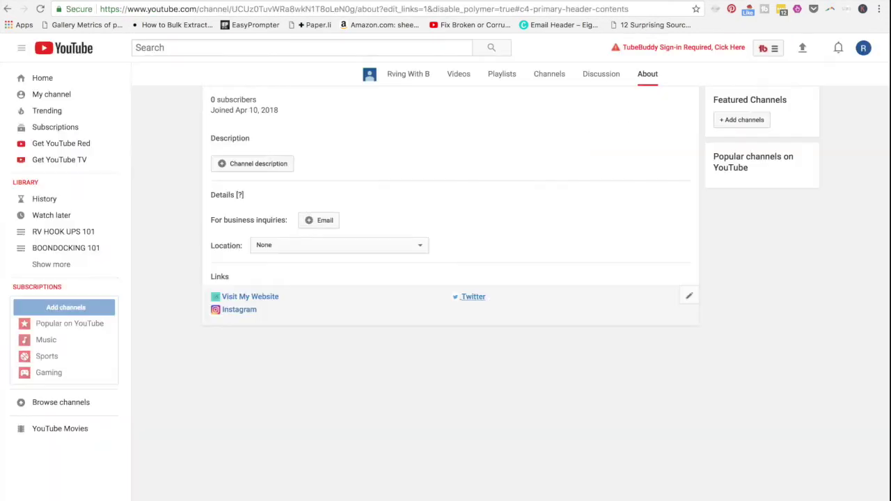
click(239, 311)
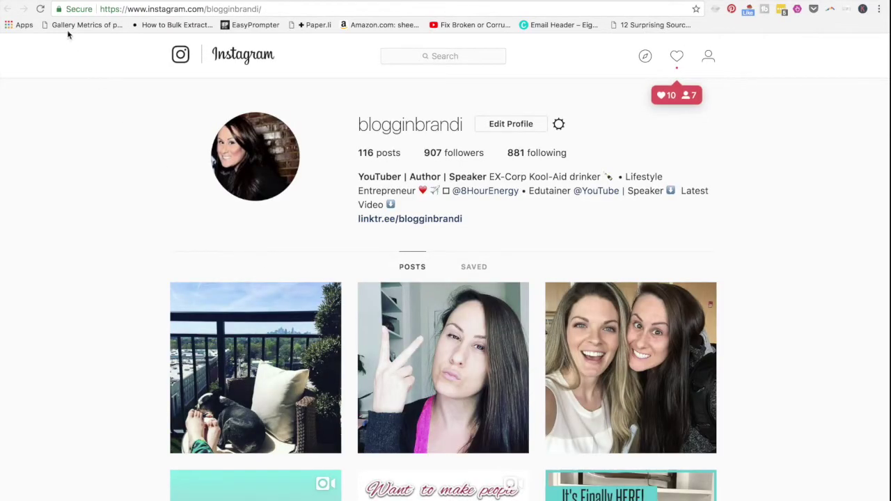
key(ctrl+w)
click(243, 296)
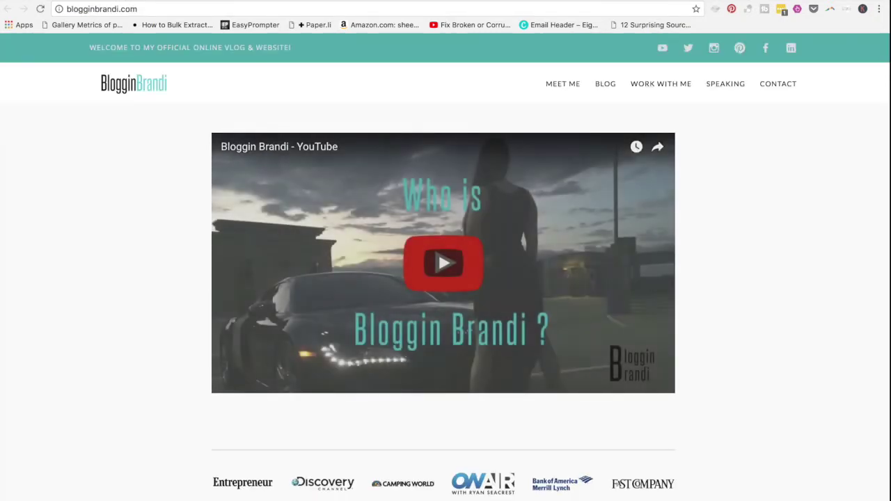
key(ctrl+w)
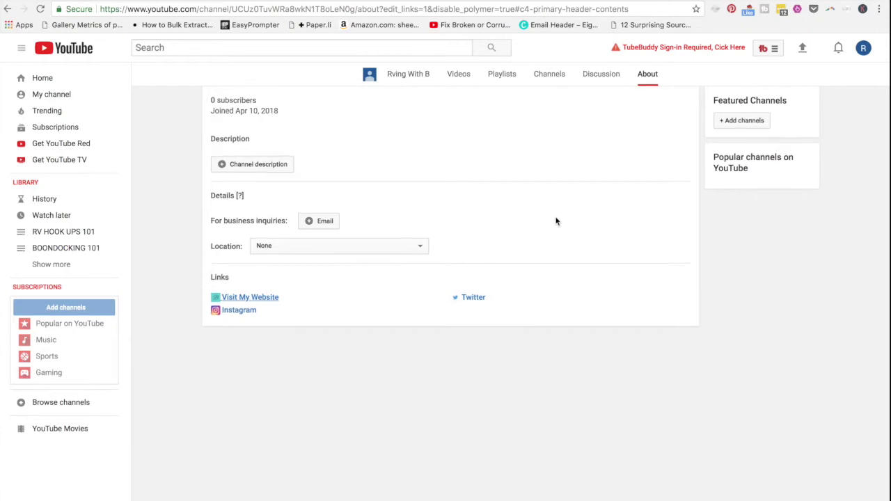
- Open the Download Your Branding Kit link on the Bloggin Brandi channel art and look through its landing page down to the download section
scroll(555, 221, up, 3)
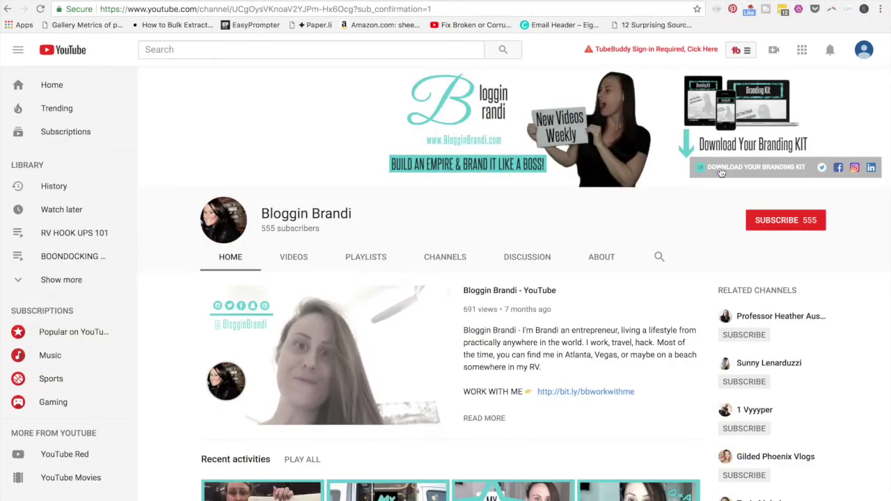
right_click(760, 170)
click(760, 172)
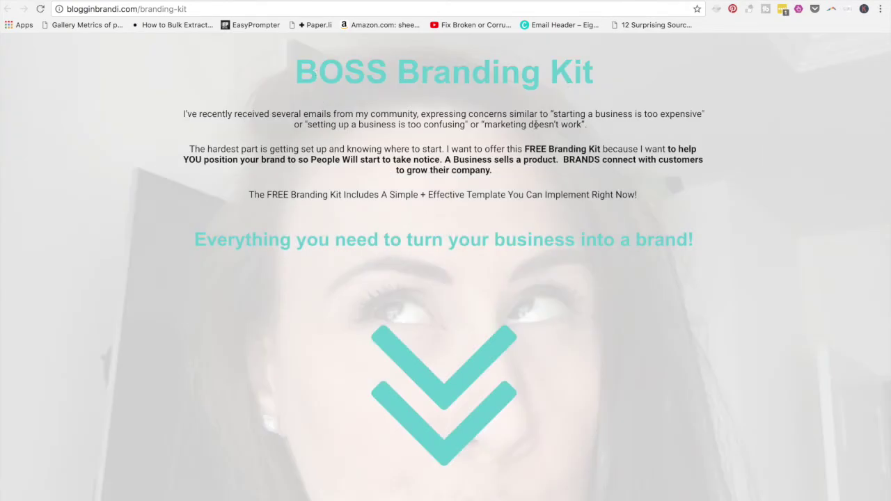
scroll(484, 188, down, 15)
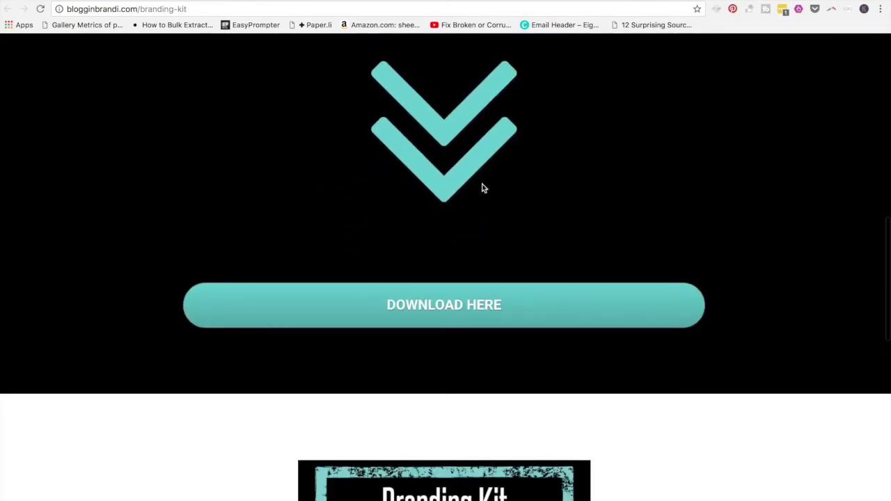
scroll(484, 188, down, 15)
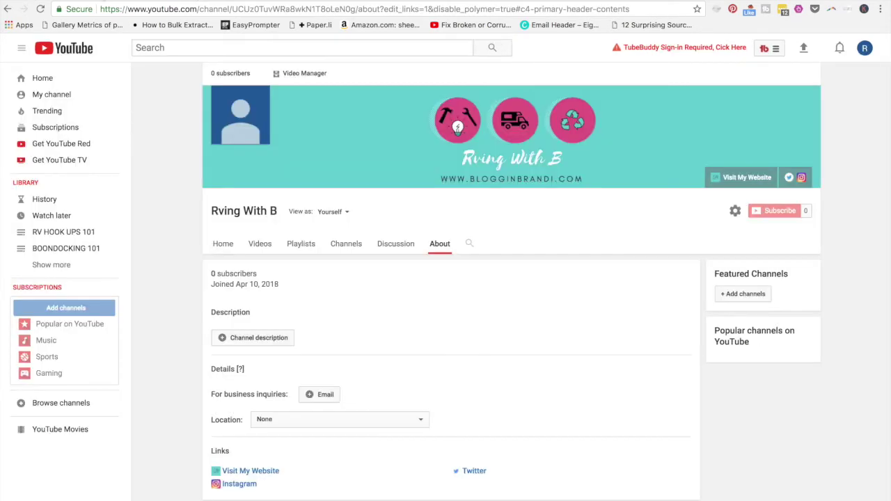
- Test the Visit My Website link on the Rving With B channel art, and revisit the branding kit page from the Bloggin Brandi channel art
click(749, 177)
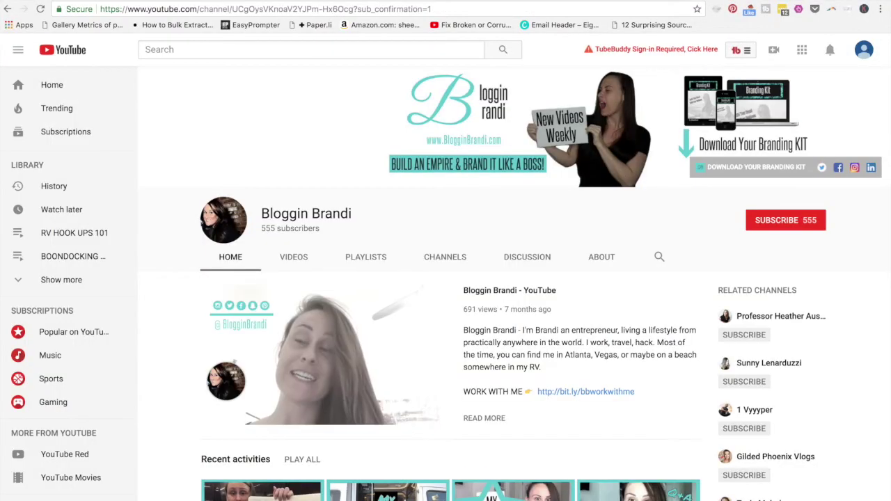
right_click(760, 171)
click(731, 174)
key(ctrl+Tab)
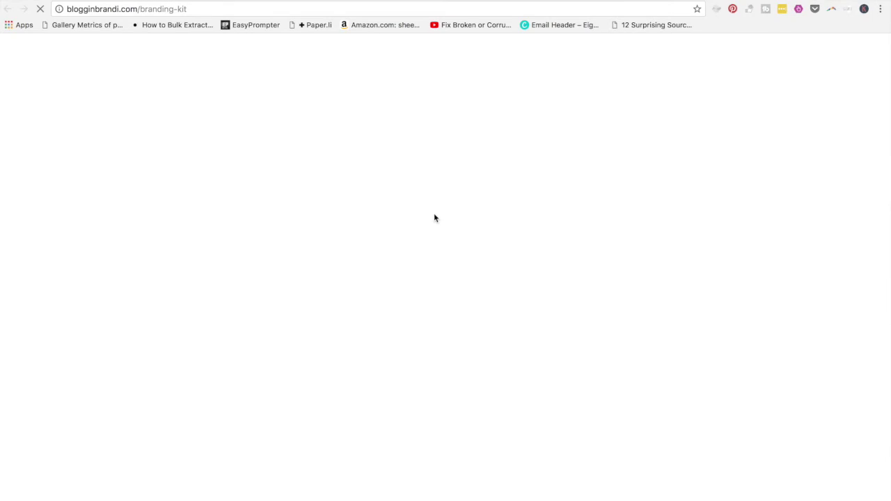
scroll(481, 187, down, 10)
scroll(482, 187, down, 15)
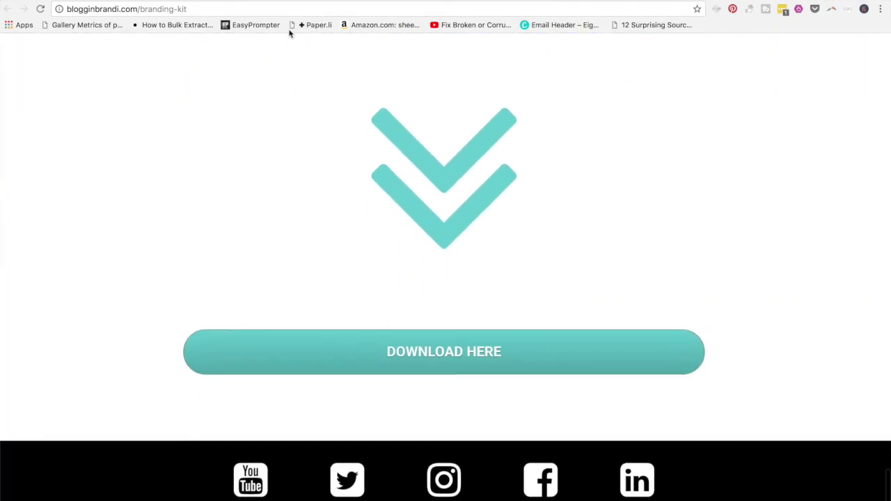
scroll(239, 116, up, 3)
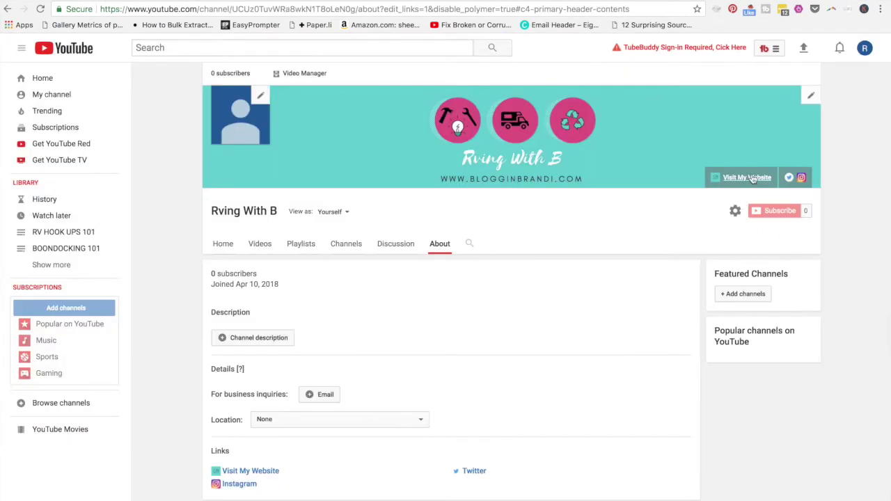
- Save the three custom links with the first 5 overlaid on the channel art, and test the Twitter link on the About page
click(751, 178)
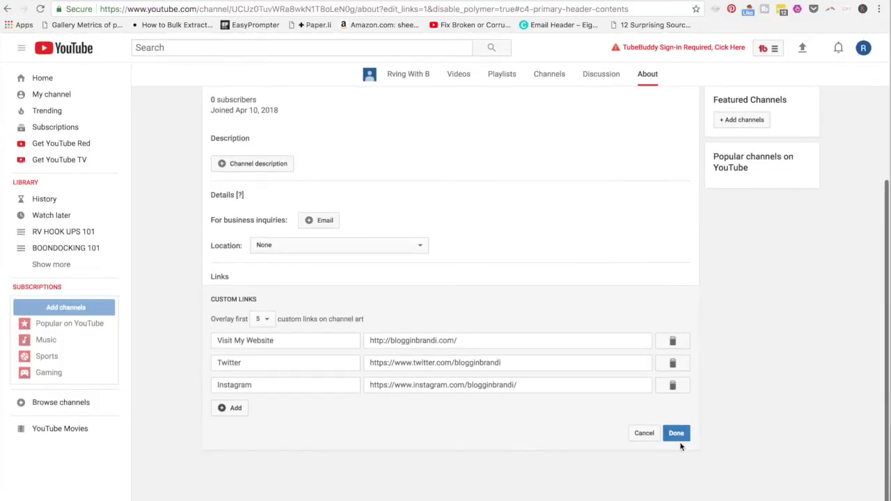
click(677, 434)
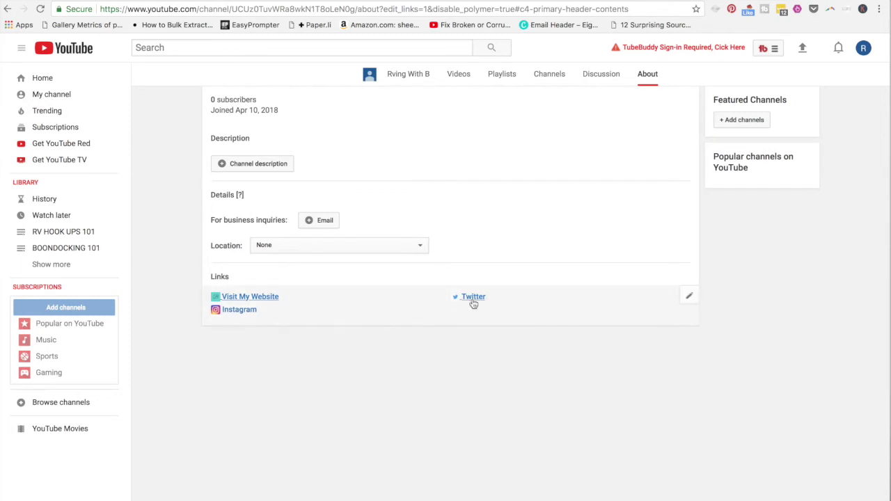
click(474, 299)
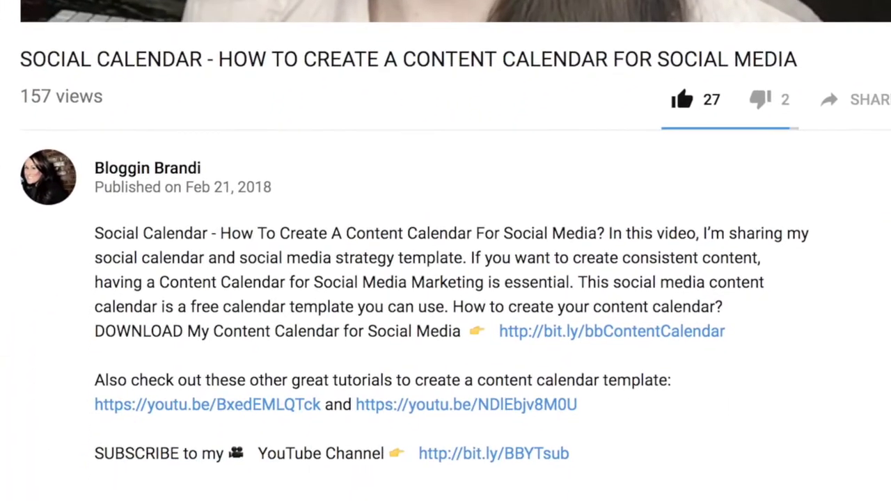
click(600, 333)
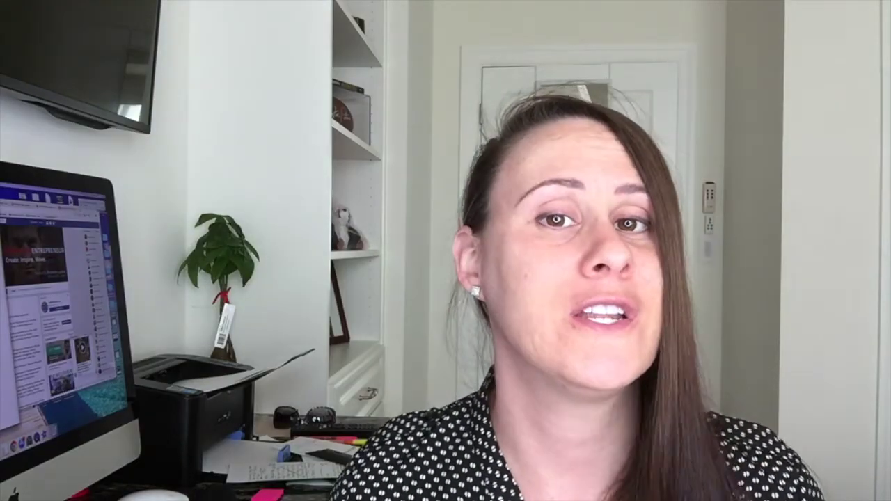